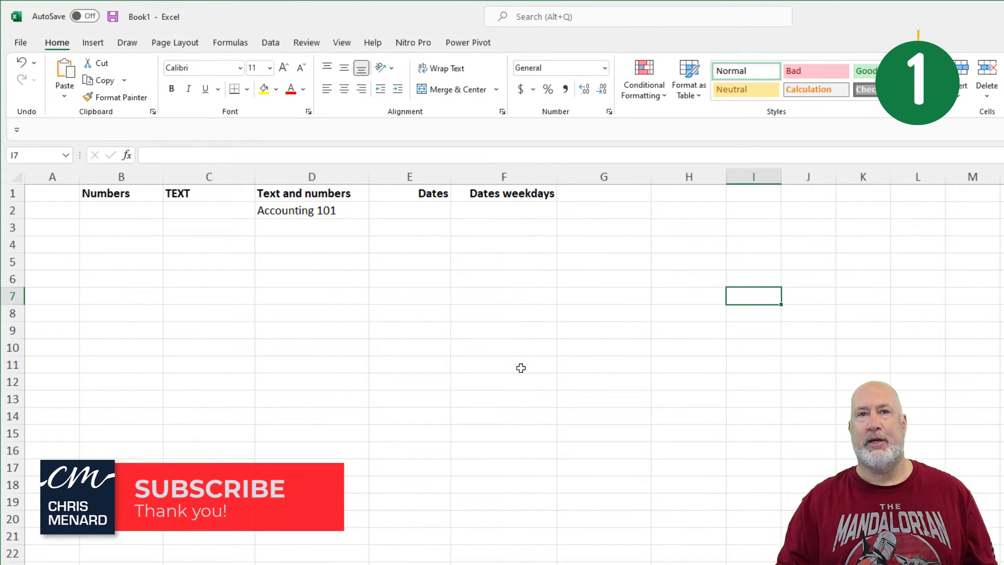
# Enter the value 1 in cell B2 under Numbers
pyautogui.click(148, 215)
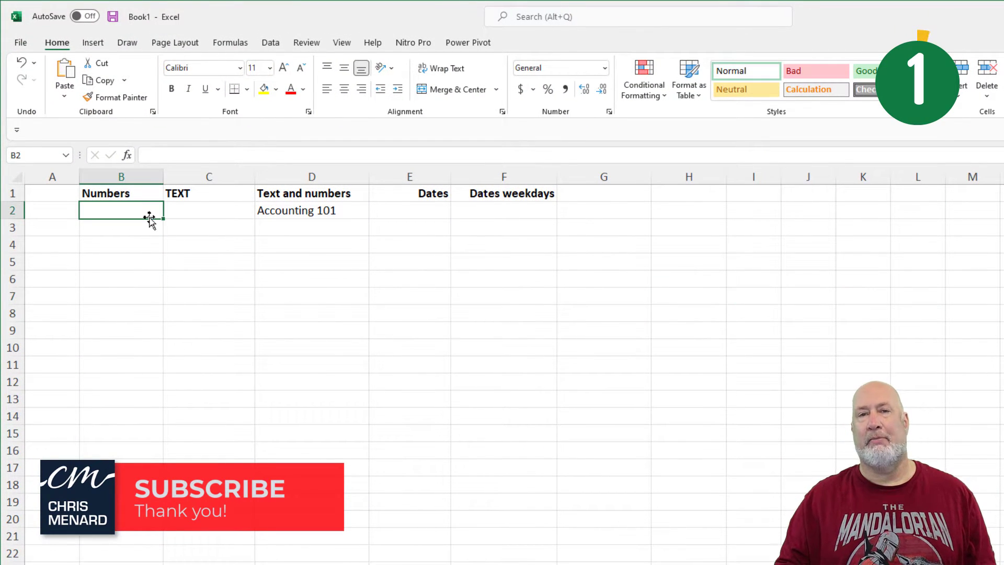
pyautogui.write('1')
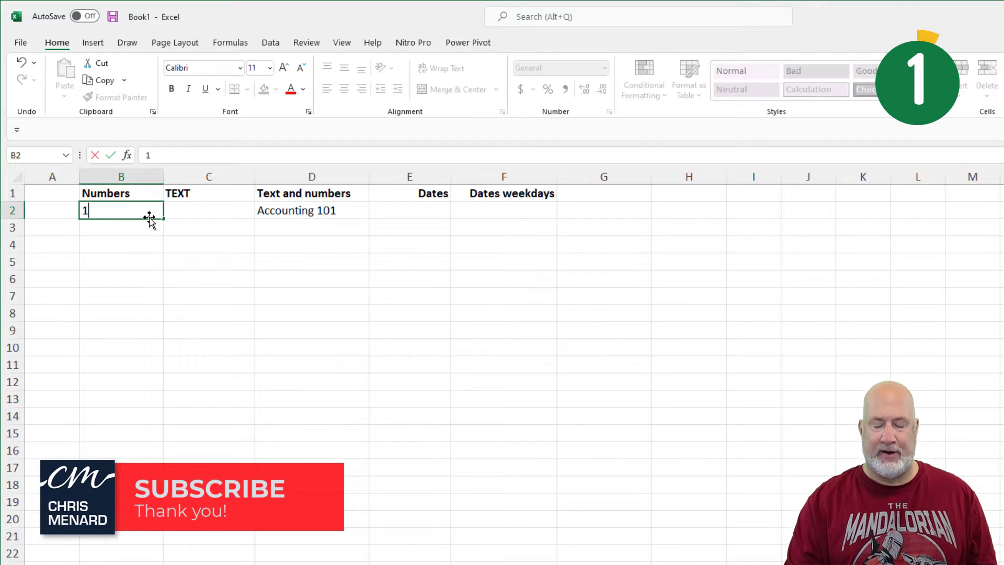
pyautogui.hotkey('ctrl', 'Return')
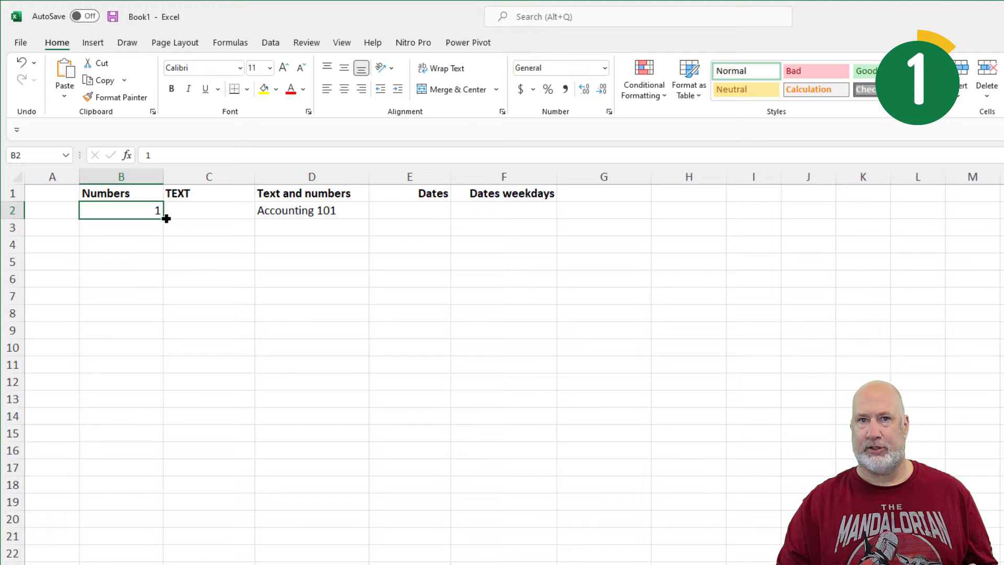
# Fill B3:B17 with copies of 1, switch it to a 1–16 series, then undo the fill
pyautogui.moveTo(166, 218); pyautogui.dragTo(168, 473)
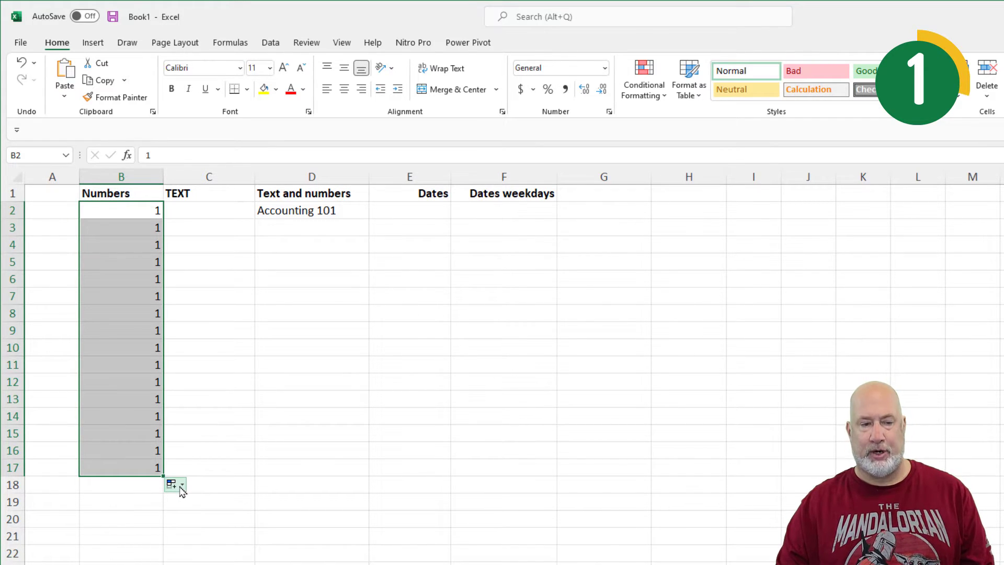
pyautogui.hotkey('ctrl', 'z')
pyautogui.moveTo(164, 222); pyautogui.dragTo(202, 478)
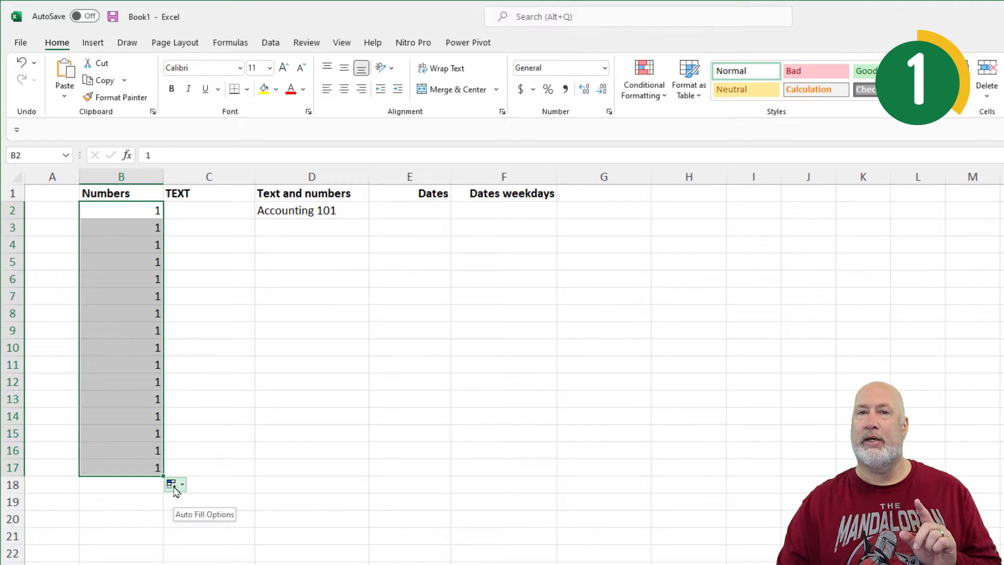
pyautogui.click(174, 487)
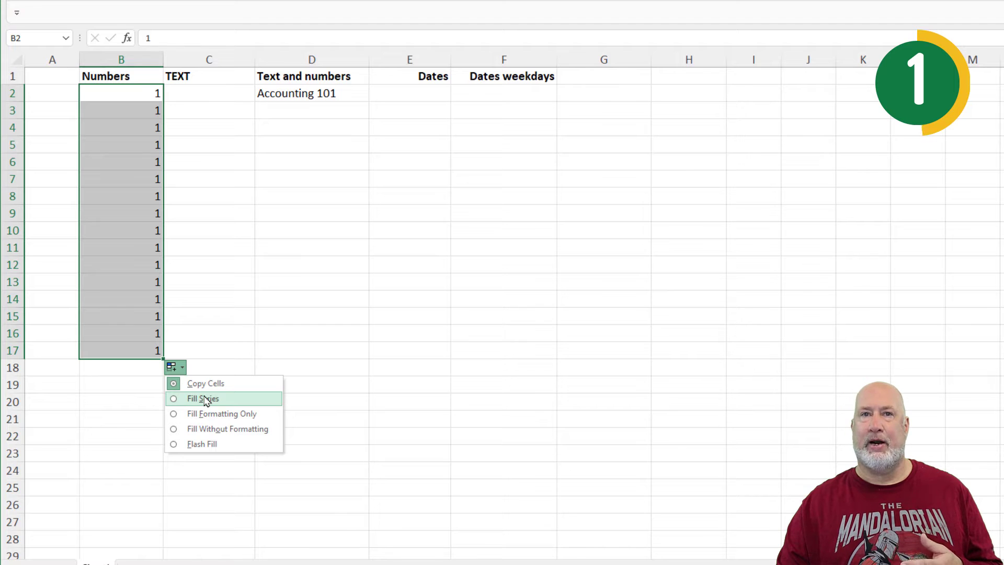
pyautogui.click(205, 399)
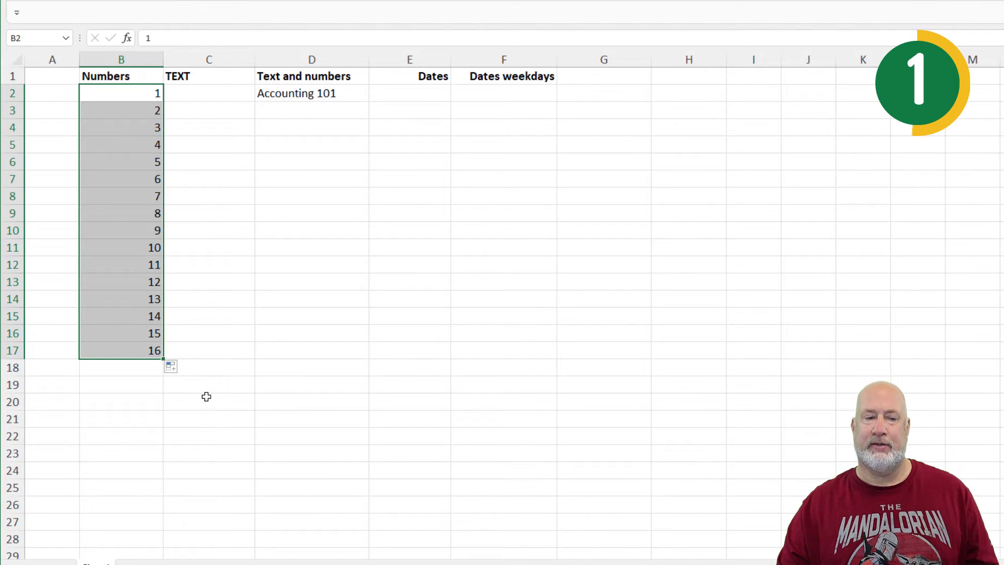
pyautogui.hotkey('ctrl', 'z')
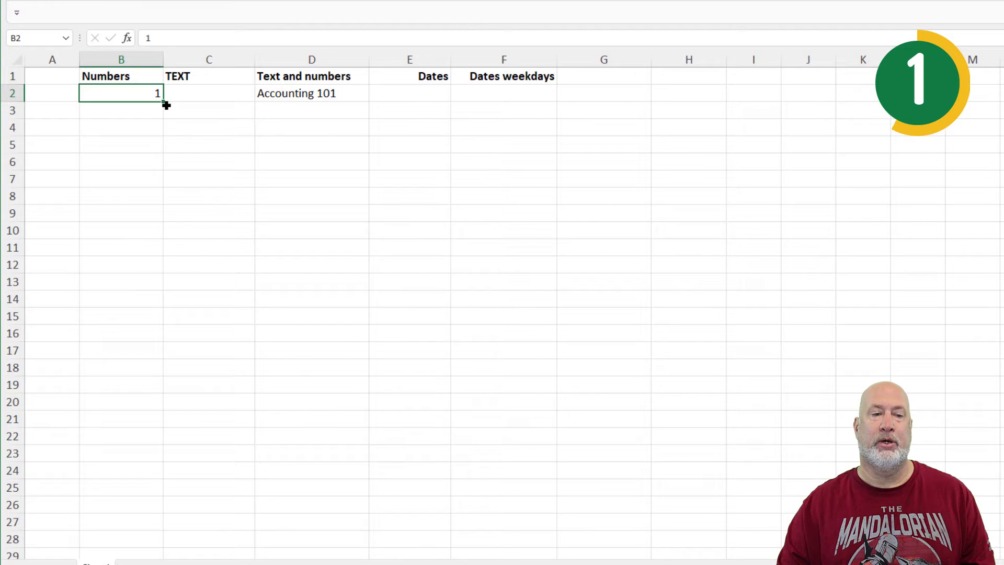
# Try and undo a 2–17 series to row 18, then extend the count 1–19 to B20
pyautogui.moveTo(166, 106); pyautogui.dragTo(161, 378)
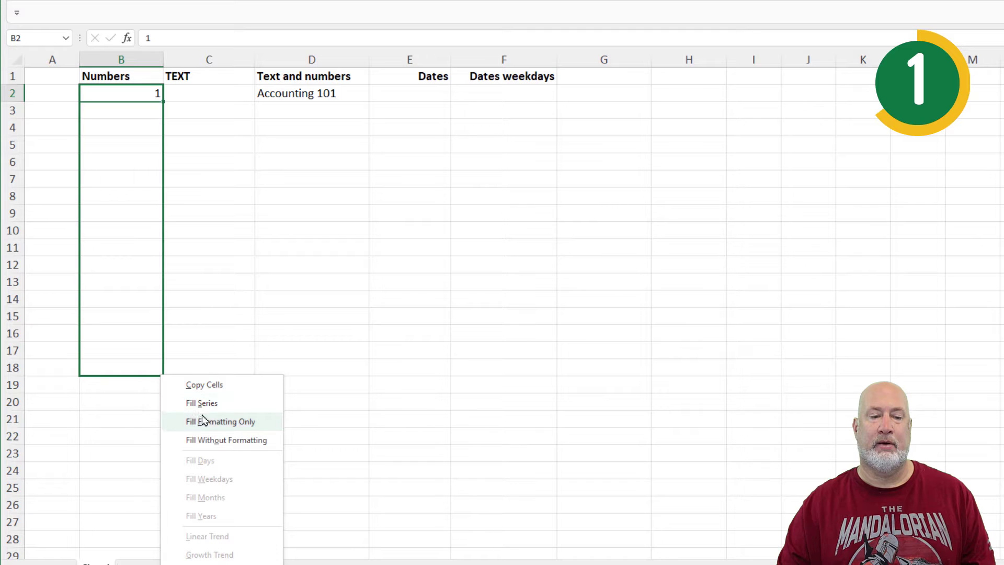
pyautogui.click(226, 405)
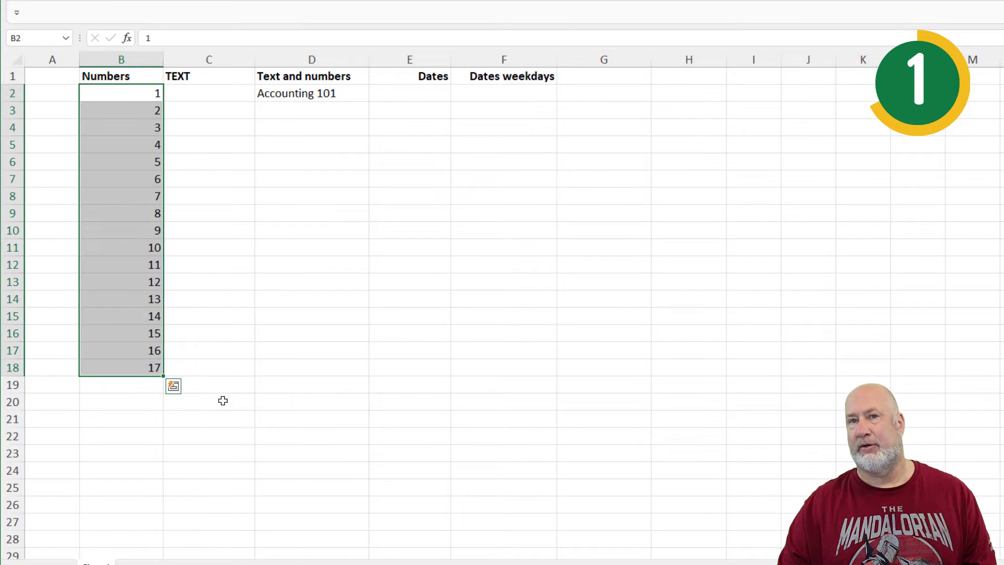
pyautogui.hotkey('ctrl', 'z')
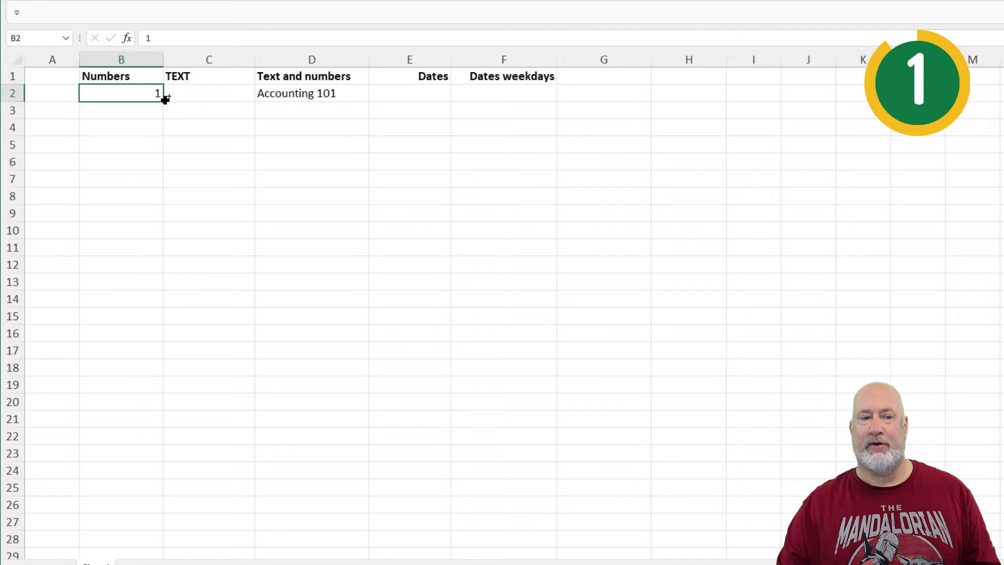
pyautogui.moveTo(165, 100); pyautogui.dragTo(157, 403)
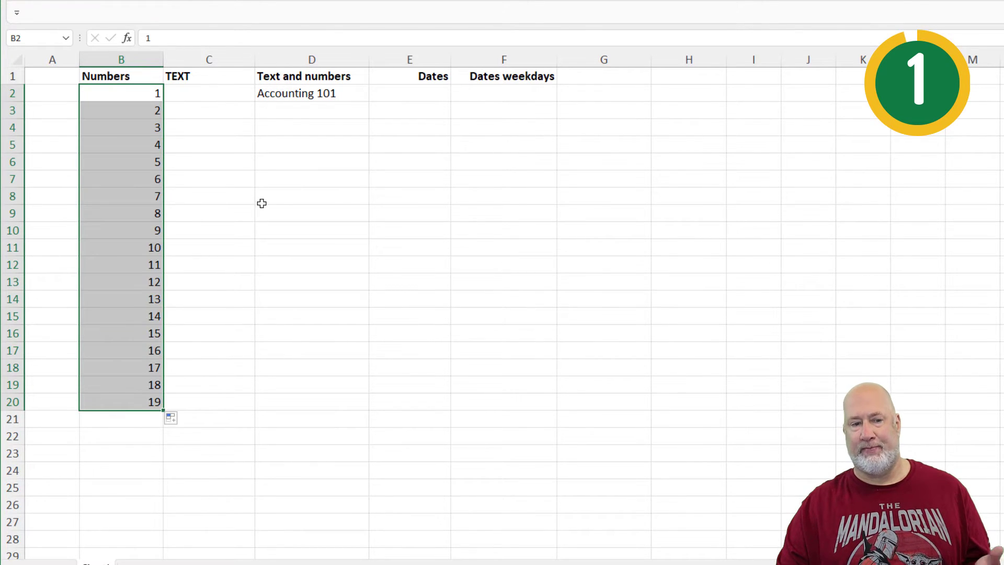
pyautogui.click(228, 100)
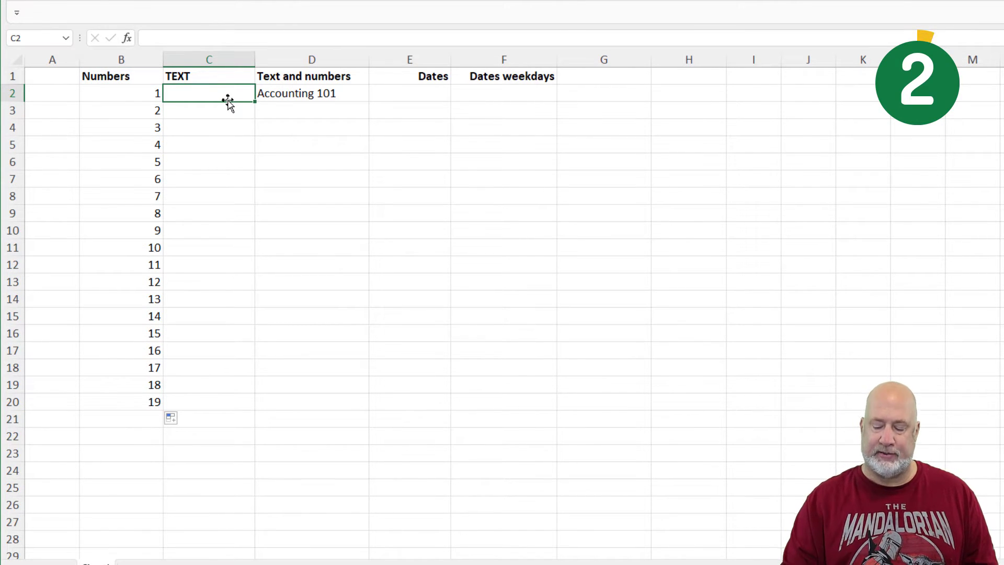
pyautogui.write('30303')
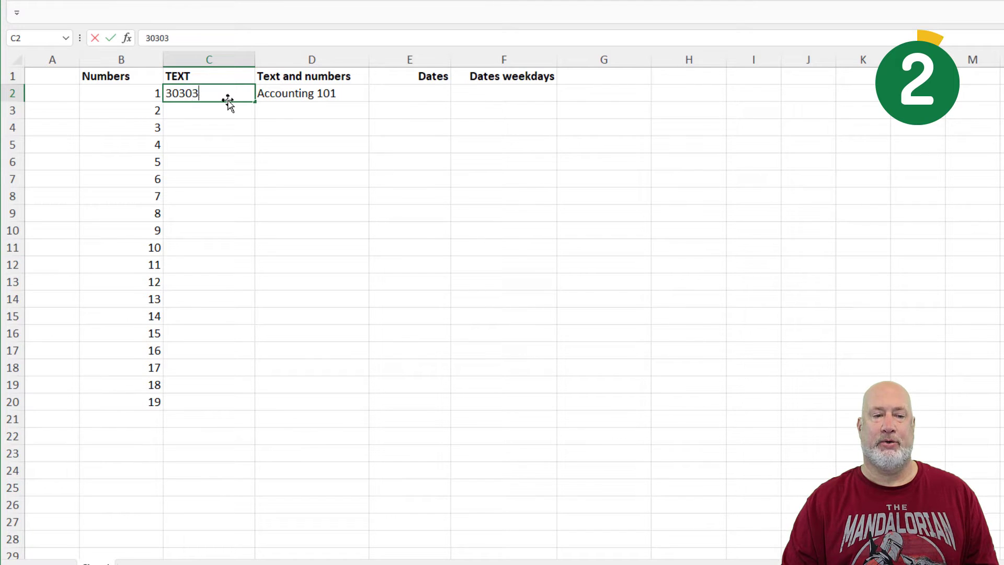
pyautogui.hotkey('ctrl', 'Return')
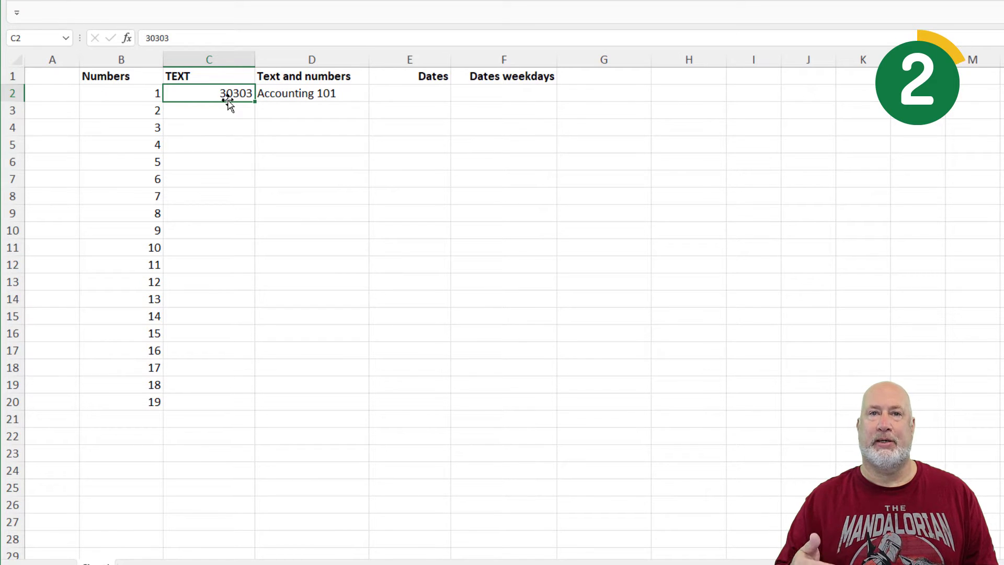
pyautogui.press('Delete')
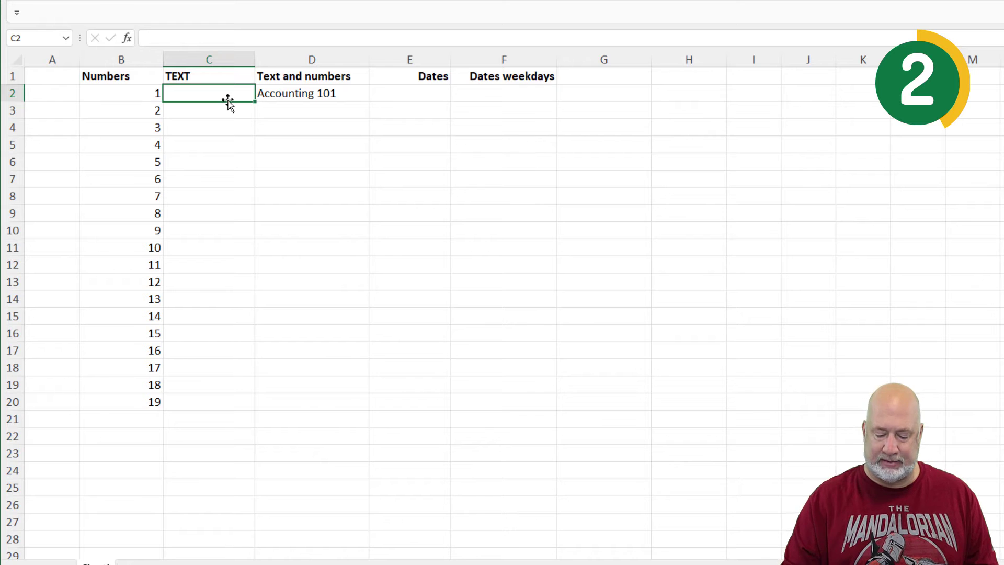
# Enter the text zip code 30303 in C2 and test copying it down to C20
pyautogui.doubleClick(228, 101)
pyautogui.write("'30303")
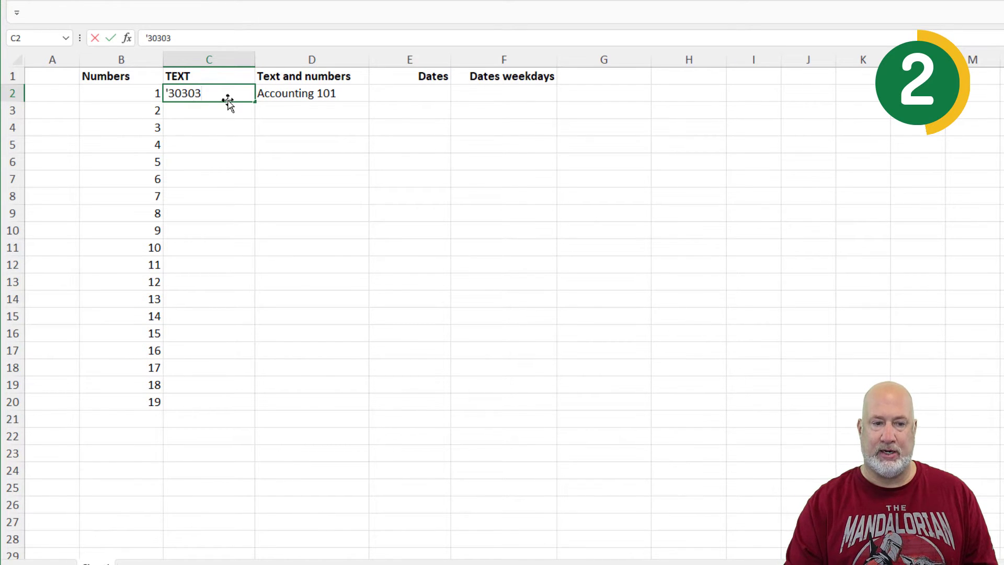
pyautogui.hotkey('ctrl', 'Return')
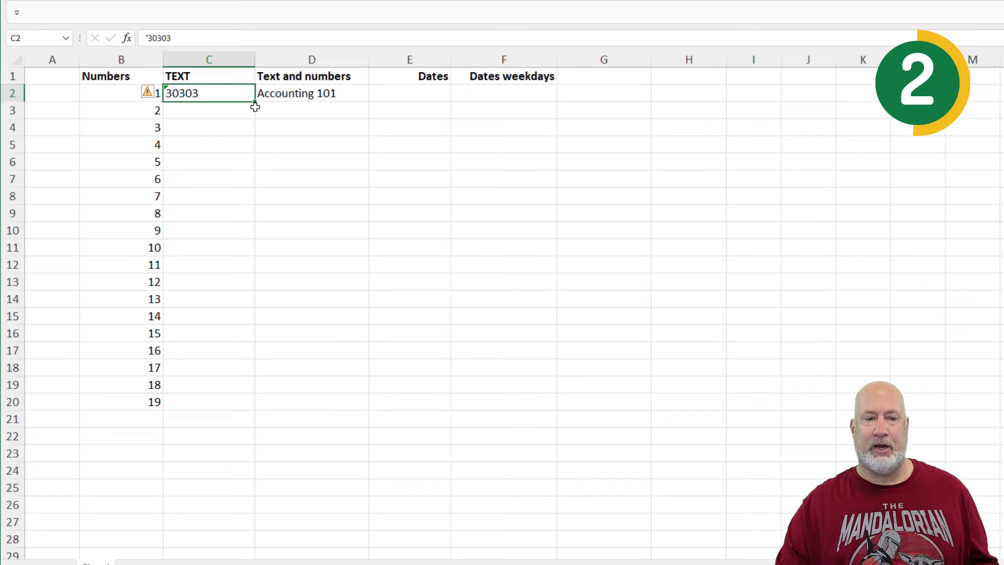
pyautogui.moveTo(255, 102); pyautogui.dragTo(275, 410)
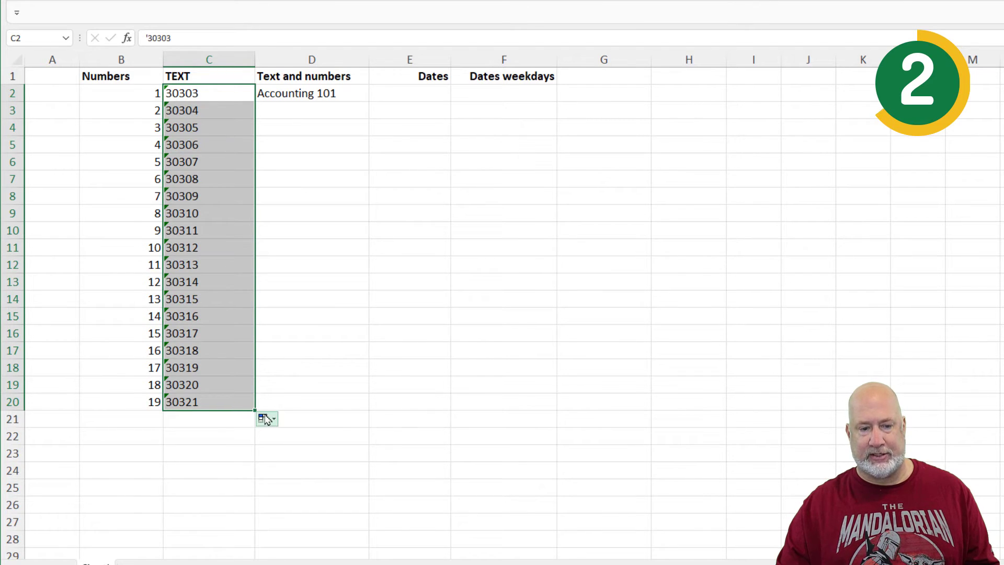
pyautogui.click(275, 420)
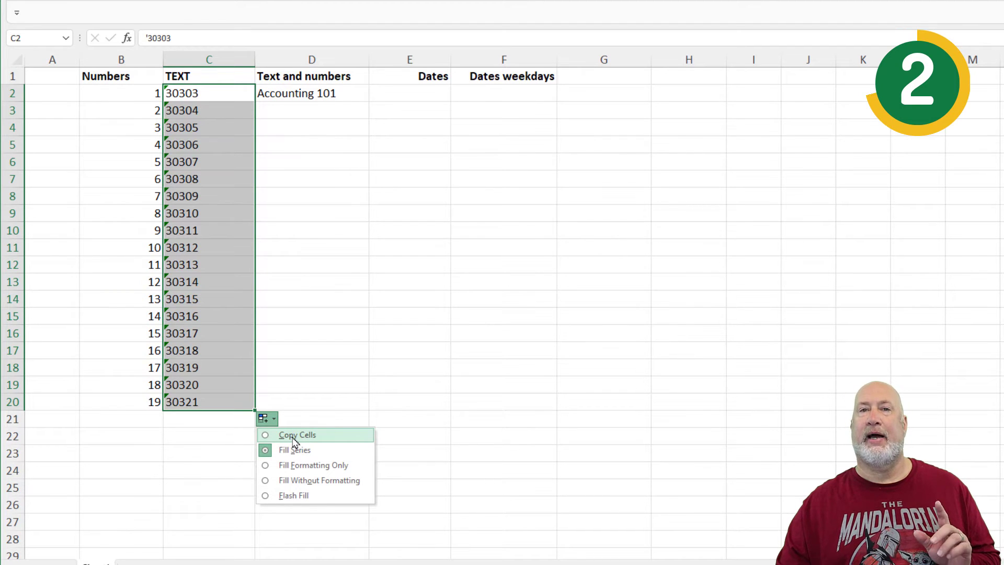
pyautogui.click(294, 438)
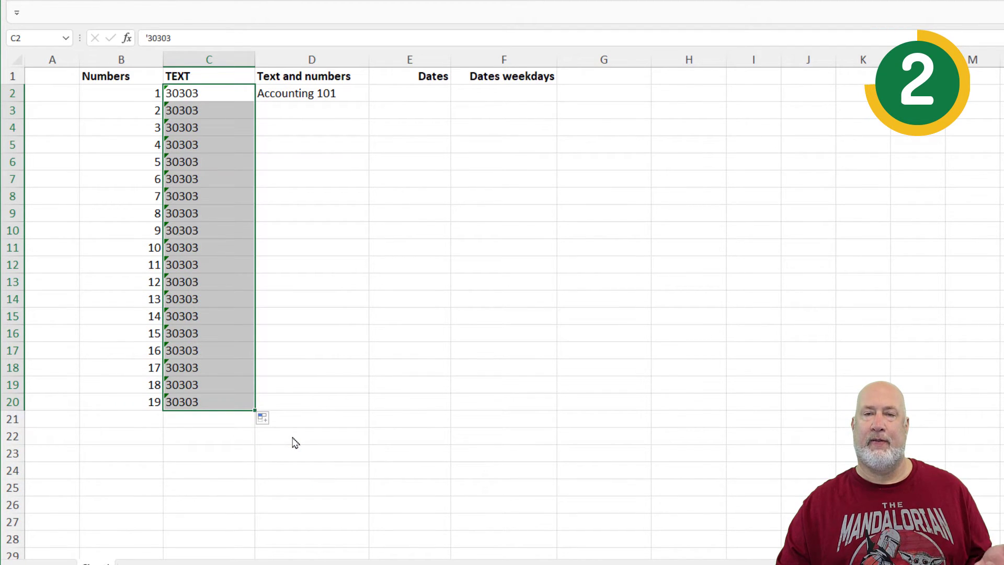
pyautogui.hotkey('ctrl', 'z')
pyautogui.hotkey('ctrl', 'z')
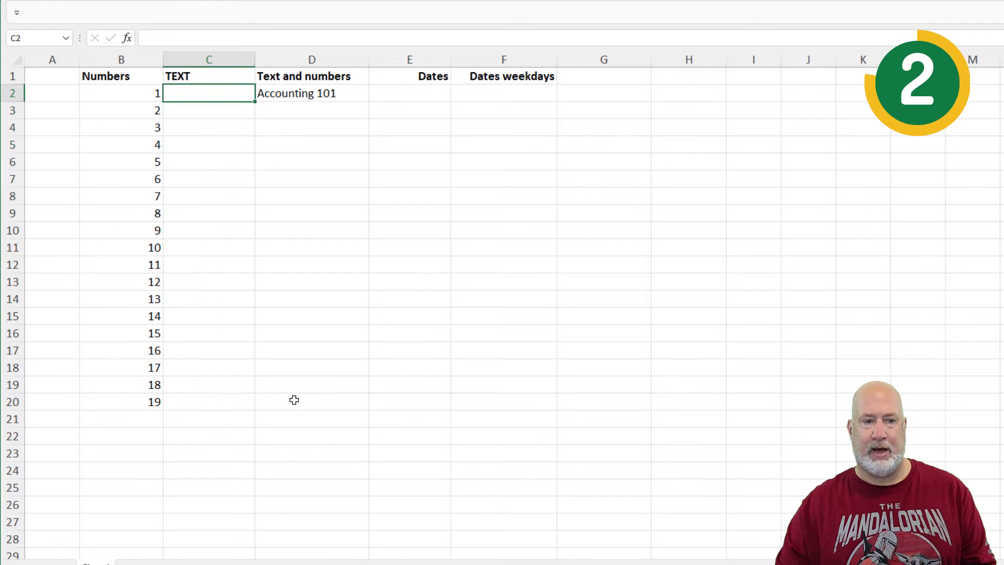
pyautogui.hotkey('ctrl', 'y')
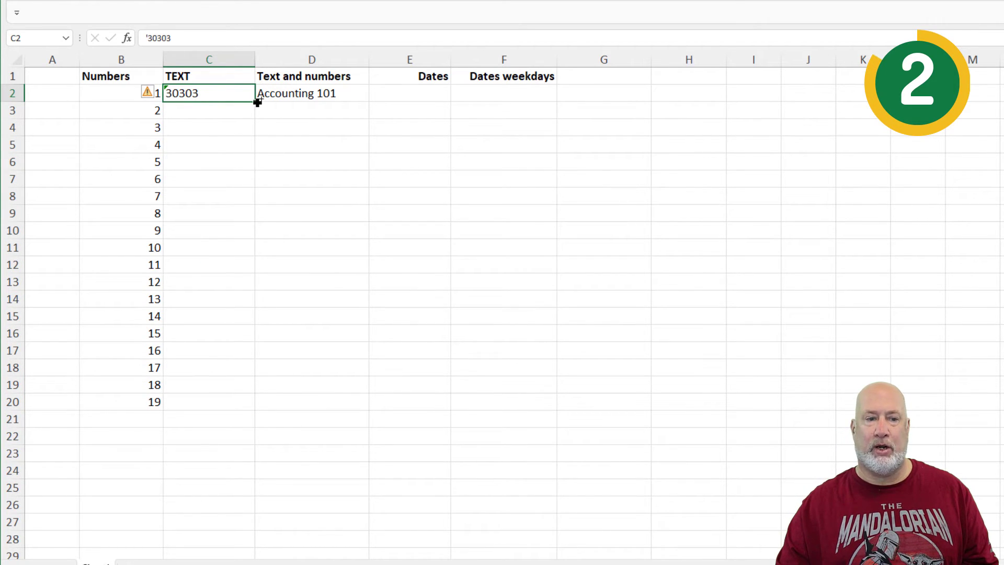
# Copy 30303 down C2:C20, clear the cells, and restore the zip codes
pyautogui.moveTo(256, 103)
pyautogui.mouseDown()
pyautogui.moveTo(278, 238)
pyautogui.moveTo(276, 405)
pyautogui.mouseUp()
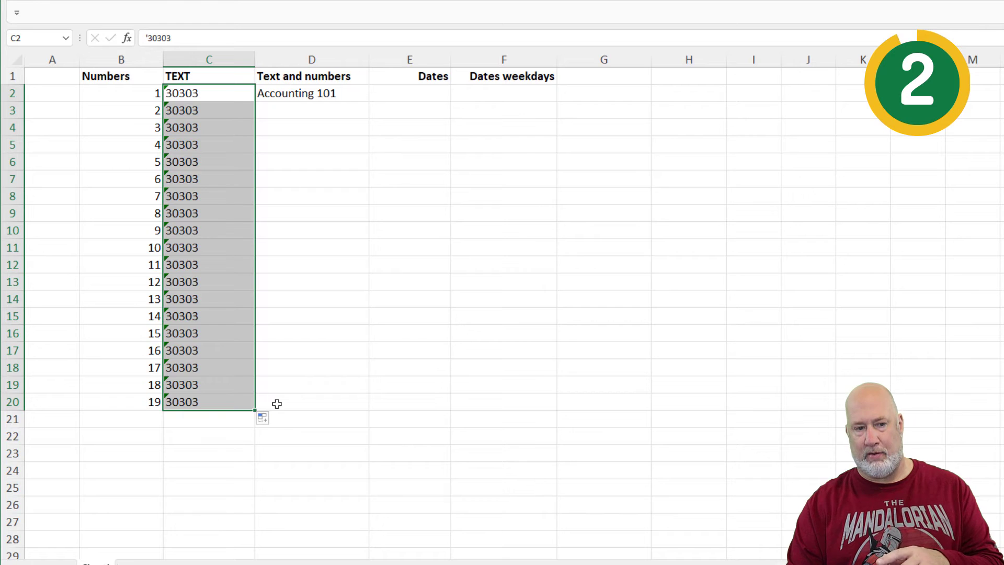
pyautogui.press('Delete')
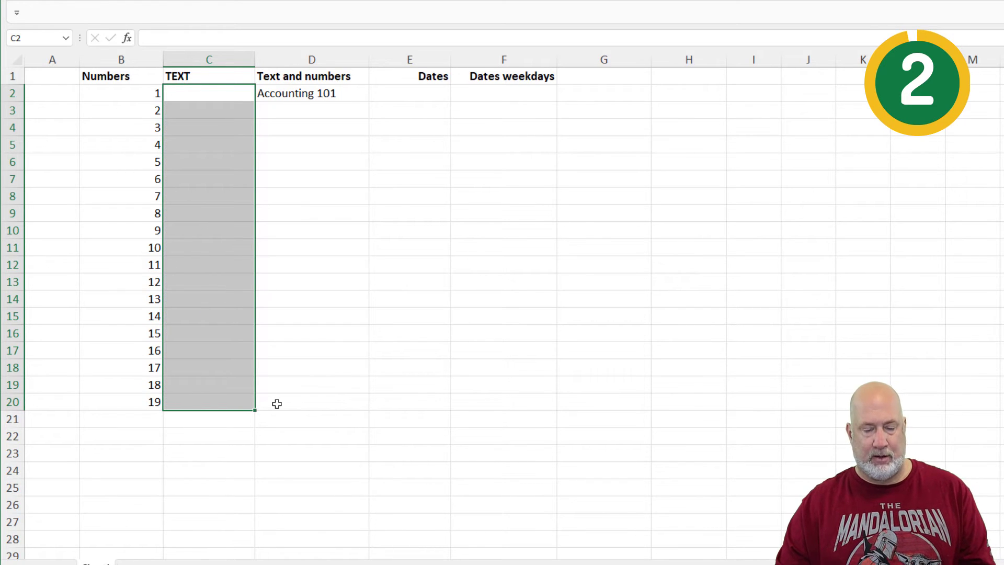
pyautogui.hotkey('ctrl', 'z')
pyautogui.click(356, 91)
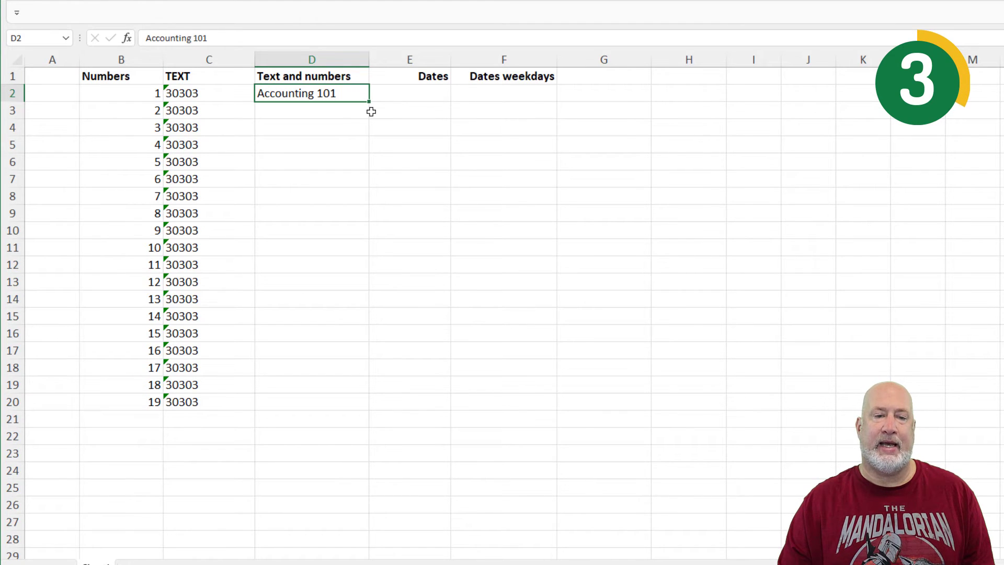
# Fill D2:D20 with unchanged copies of Accounting 101 using Copy Cells
pyautogui.moveTo(370, 102); pyautogui.dragTo(372, 407)
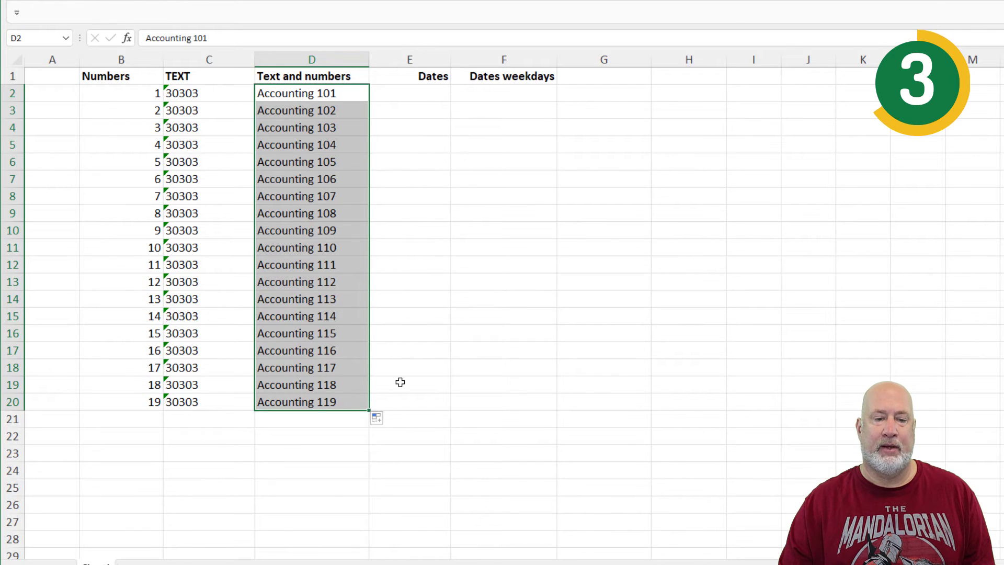
pyautogui.click(378, 418)
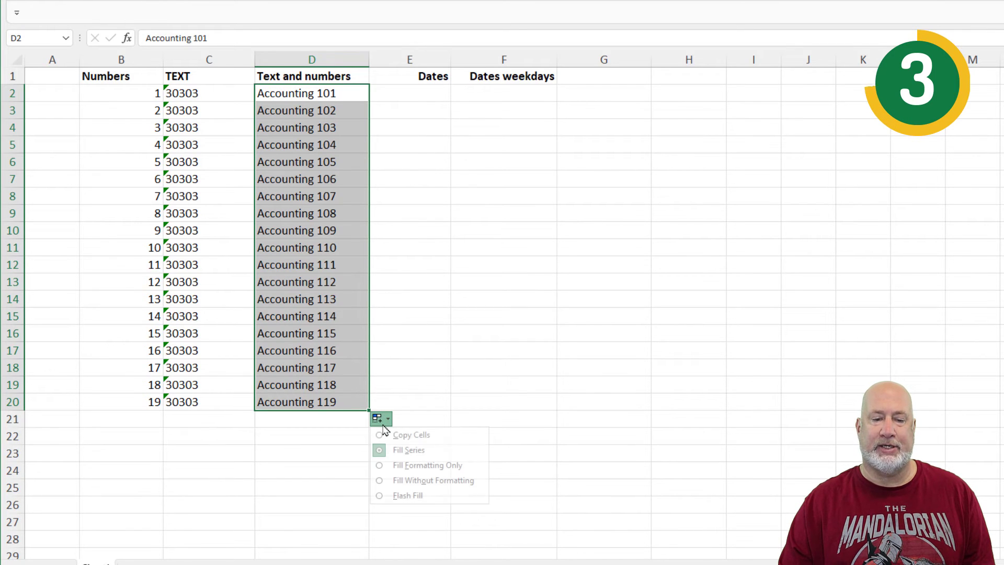
pyautogui.click(408, 437)
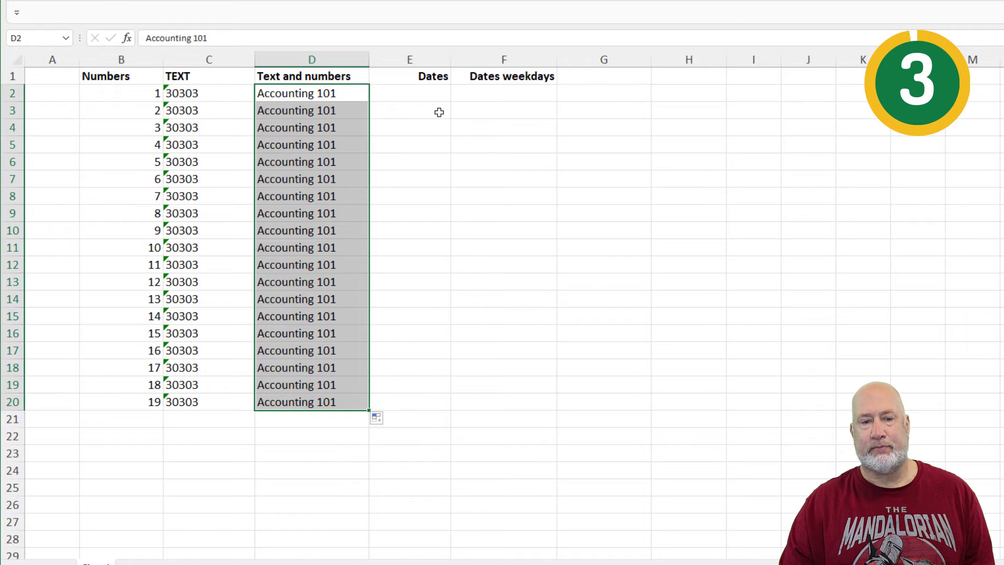
pyautogui.click(439, 94)
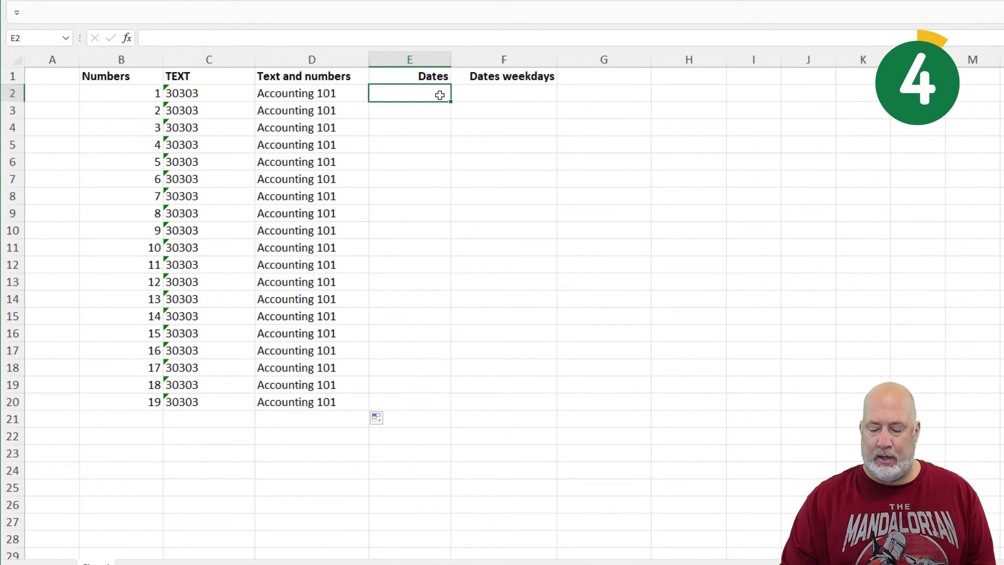
# Enter 8/1/22 in E2 and fill daily dates to 8/19/2022 down to E20
pyautogui.write('8/1/')
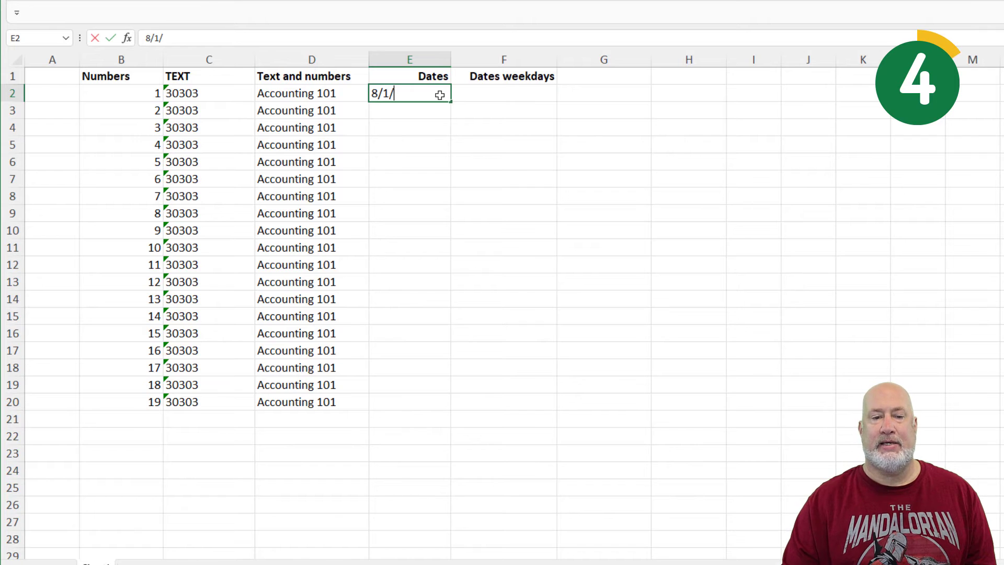
pyautogui.write('22')
pyautogui.hotkey('ctrl', 'Return')
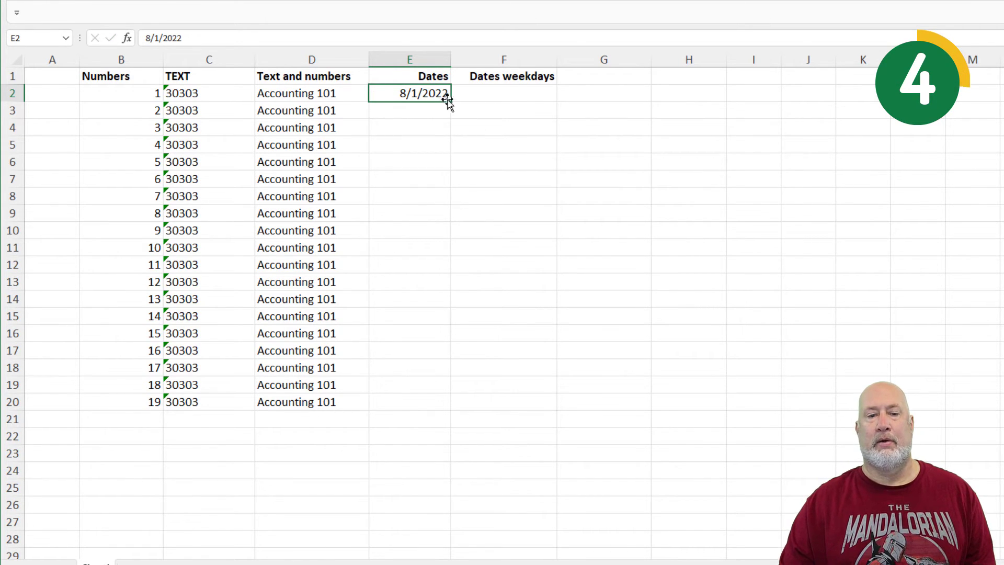
pyautogui.moveTo(451, 101); pyautogui.dragTo(466, 409)
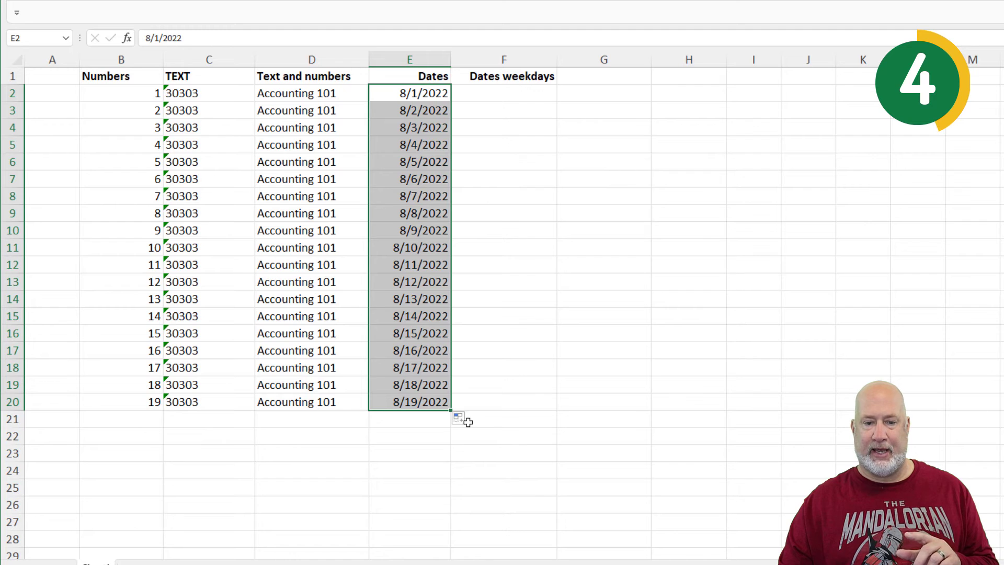
pyautogui.click(459, 419)
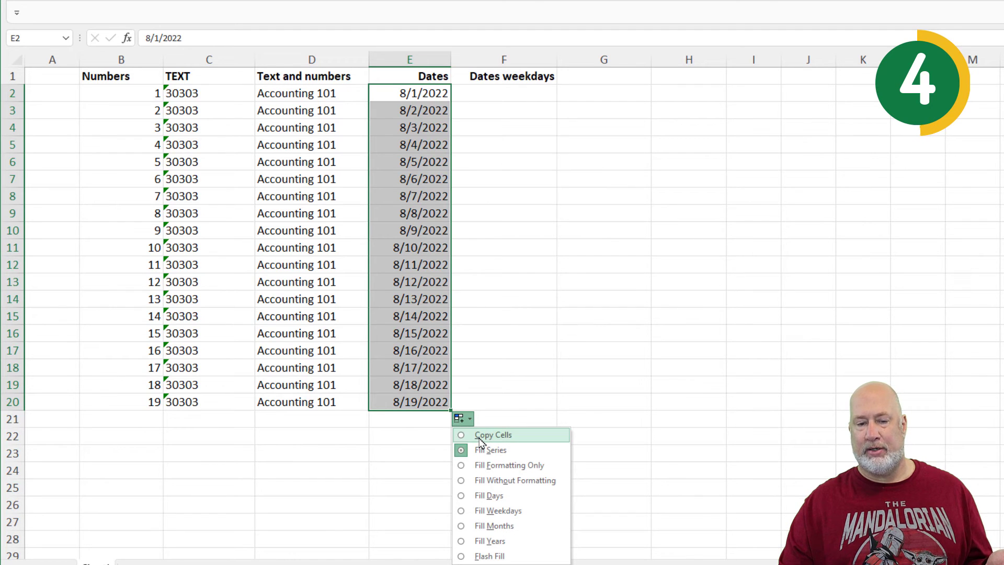
pyautogui.click(480, 436)
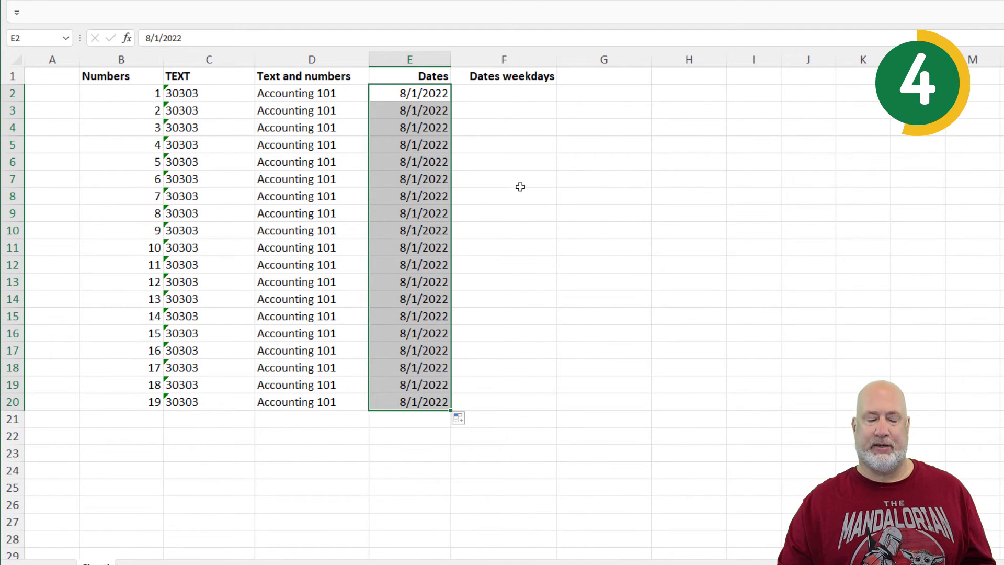
pyautogui.hotkey('ctrl', 'z')
pyautogui.hotkey('ctrl', 'y')
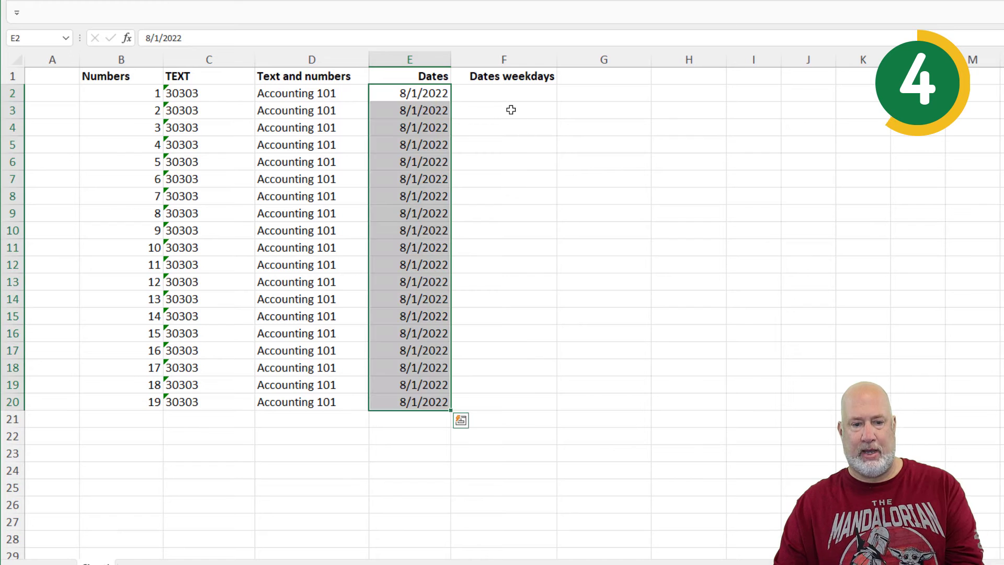
pyautogui.hotkey('ctrl', 'q')
pyautogui.click(467, 112)
pyautogui.hotkey('ctrl', 'z')
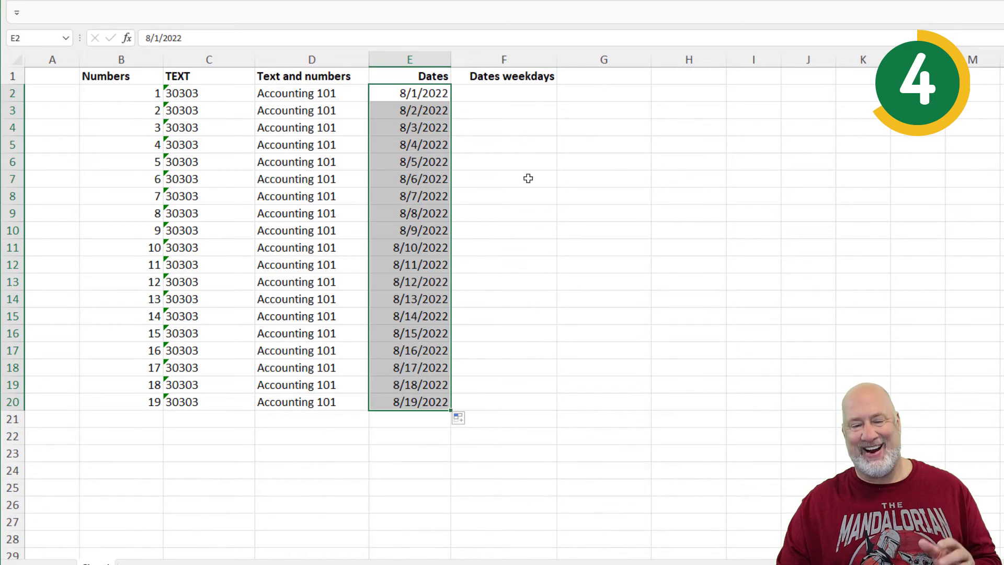
# Paste the August 2022 calendar picture at G2 and move it over columns H–J
pyautogui.click(589, 92)
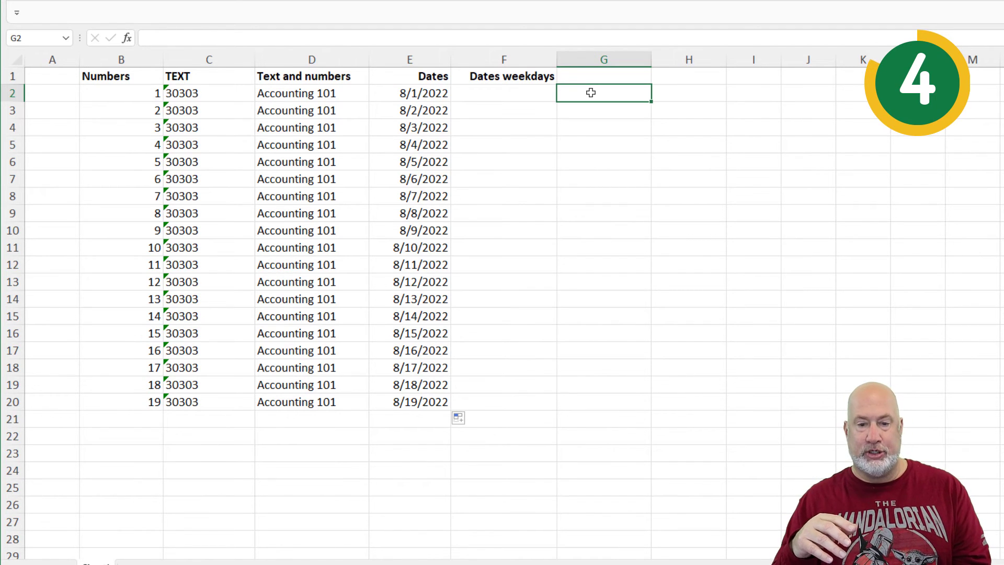
pyautogui.hotkey('ctrl', 'v')
pyautogui.moveTo(630, 103); pyautogui.dragTo(708, 120)
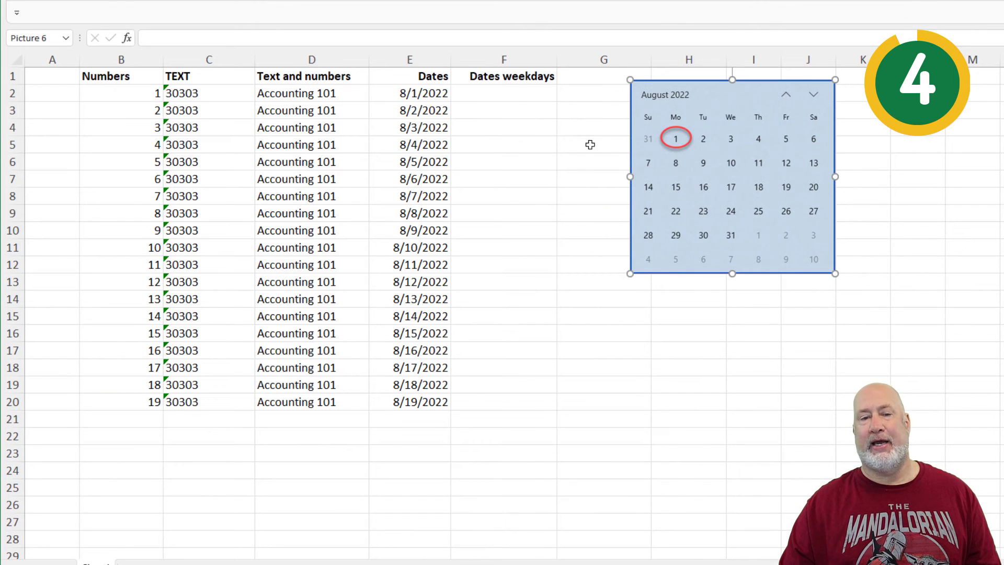
pyautogui.click(521, 101)
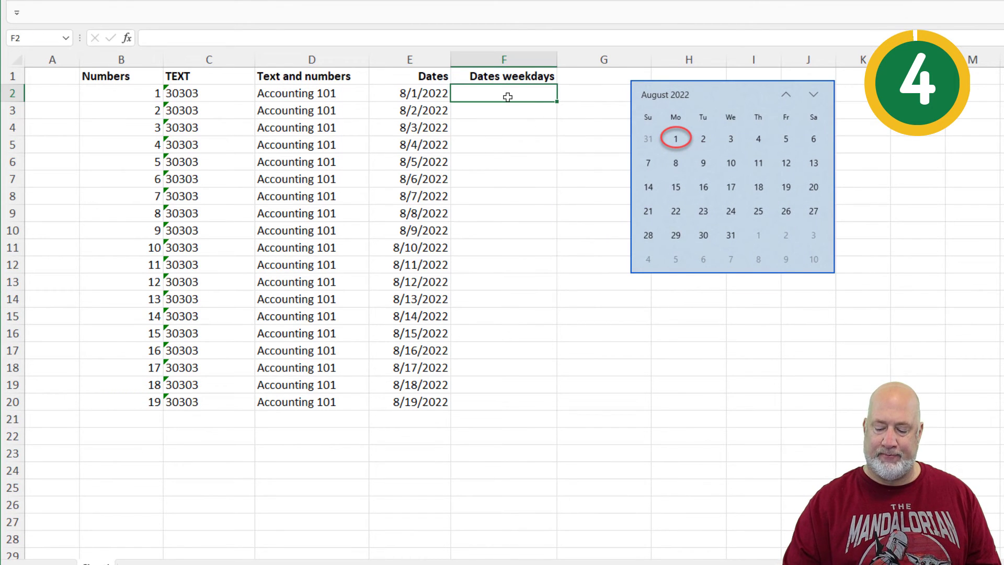
# Enter 8/1/2022 in F2 and fill F2:F20 with weekdays only, ending 8/25/2022
pyautogui.write('8/1/20')
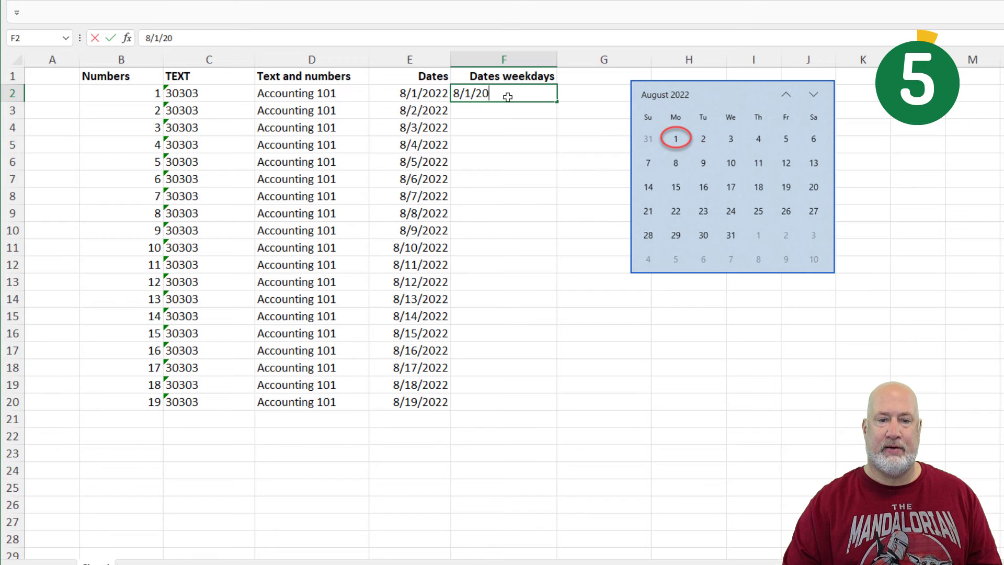
pyautogui.write('22')
pyautogui.press('Return')
pyautogui.press('Up')
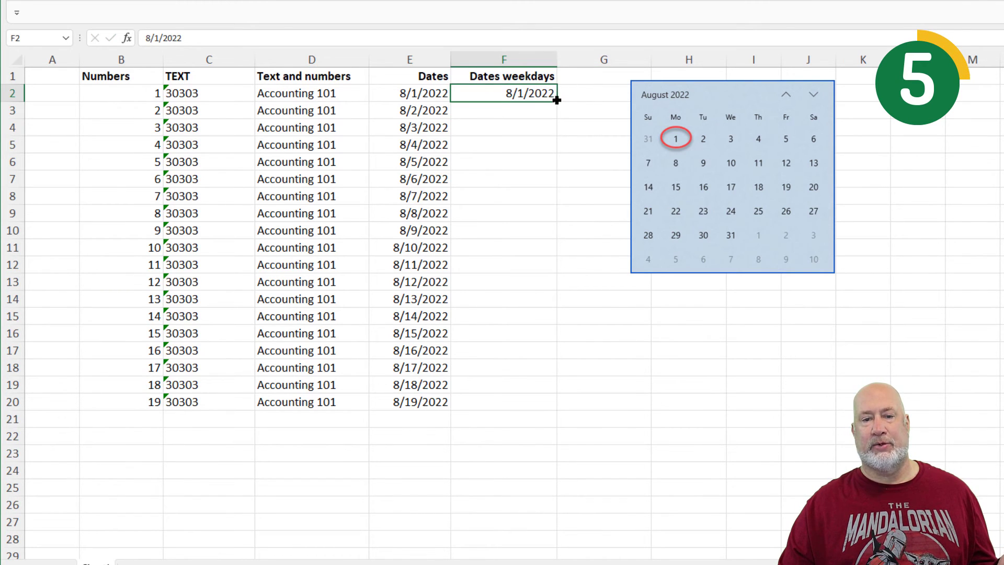
pyautogui.moveTo(555, 102); pyautogui.dragTo(555, 419)
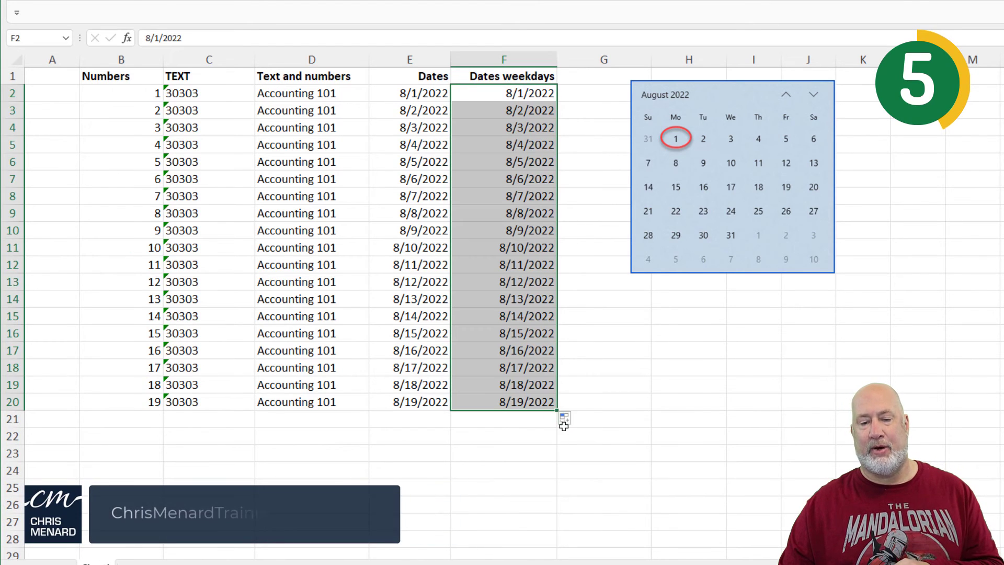
pyautogui.click(568, 425)
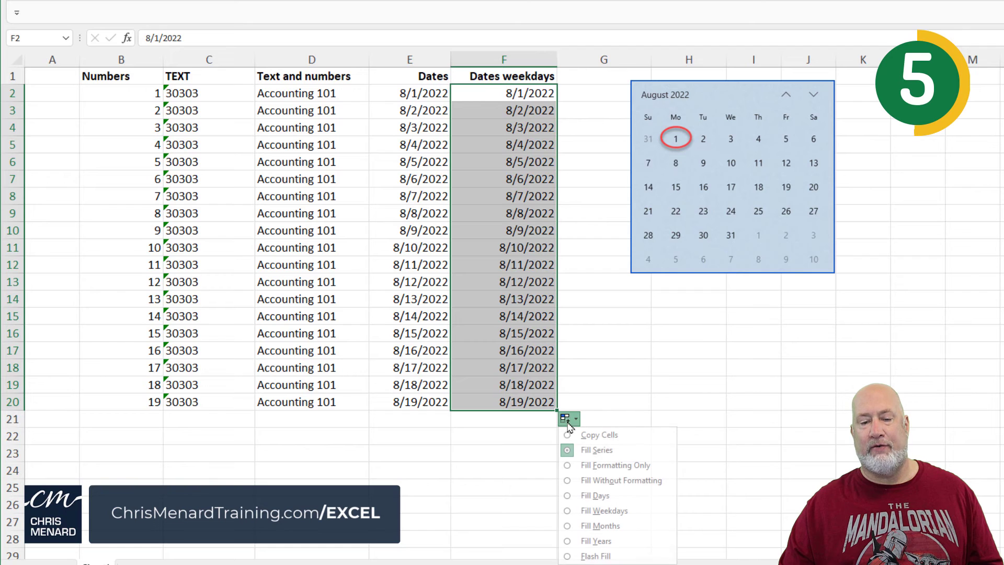
pyautogui.click(586, 511)
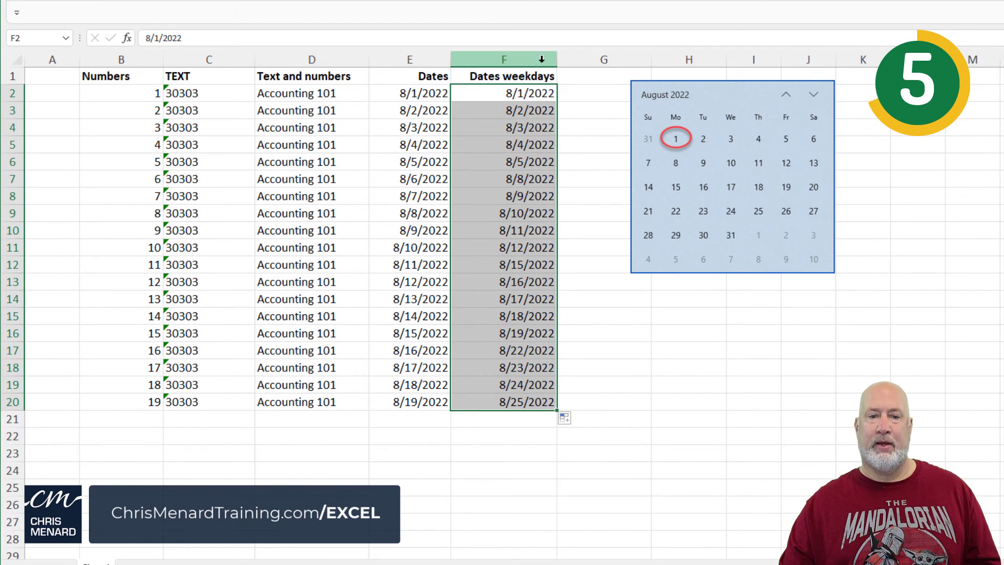